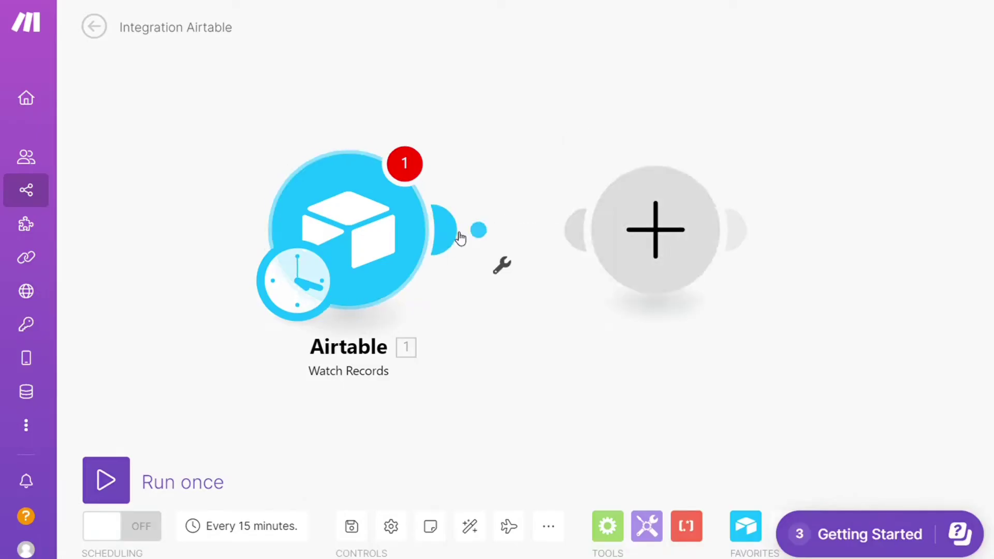
Search 'teams' and add a Microsoft Teams action module after the Airtable Watch Records trigger
text(tea)
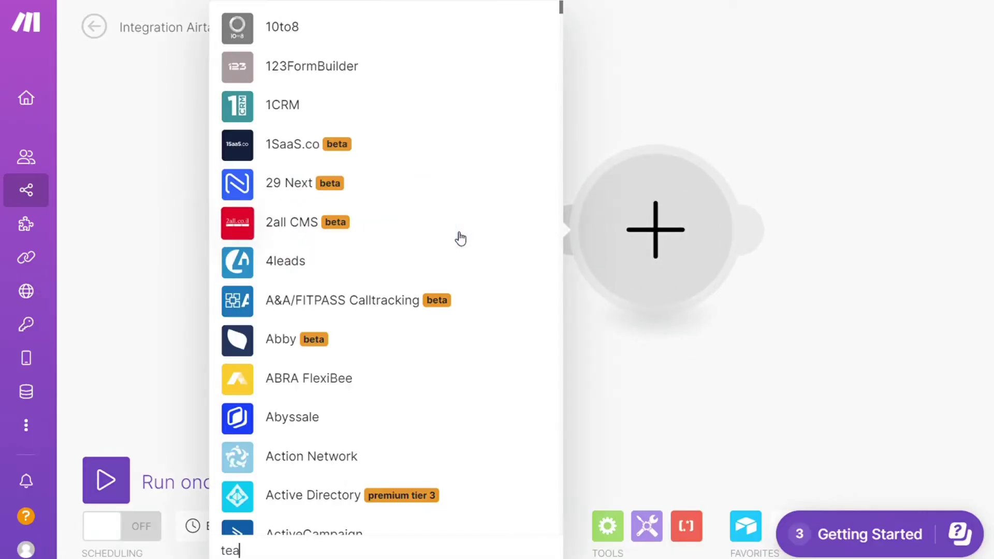
text(ms)
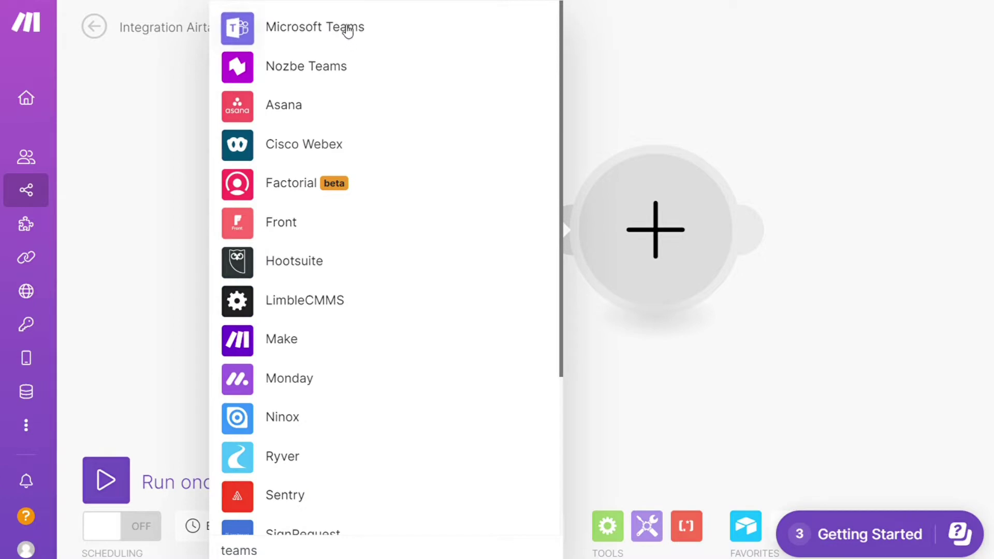
click(344, 27)
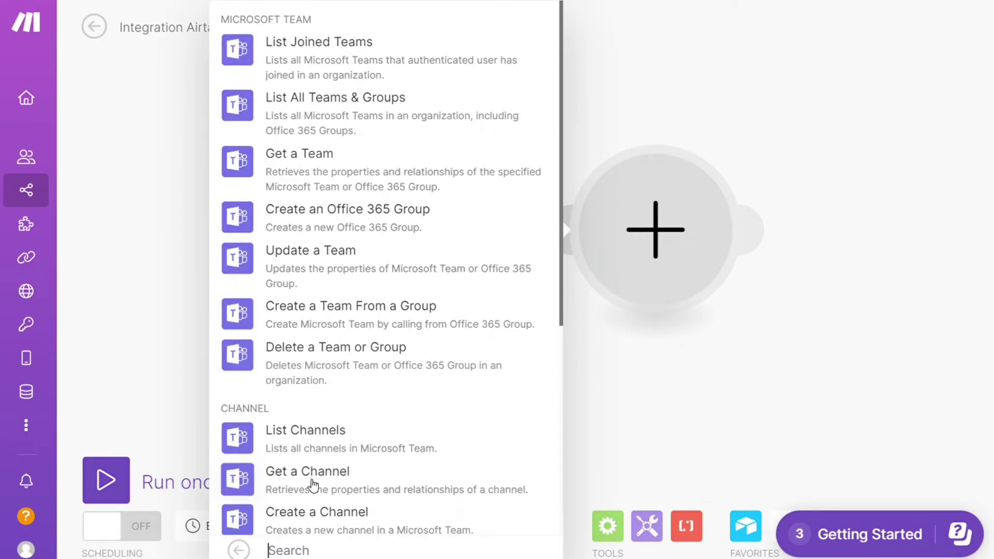
click(348, 468)
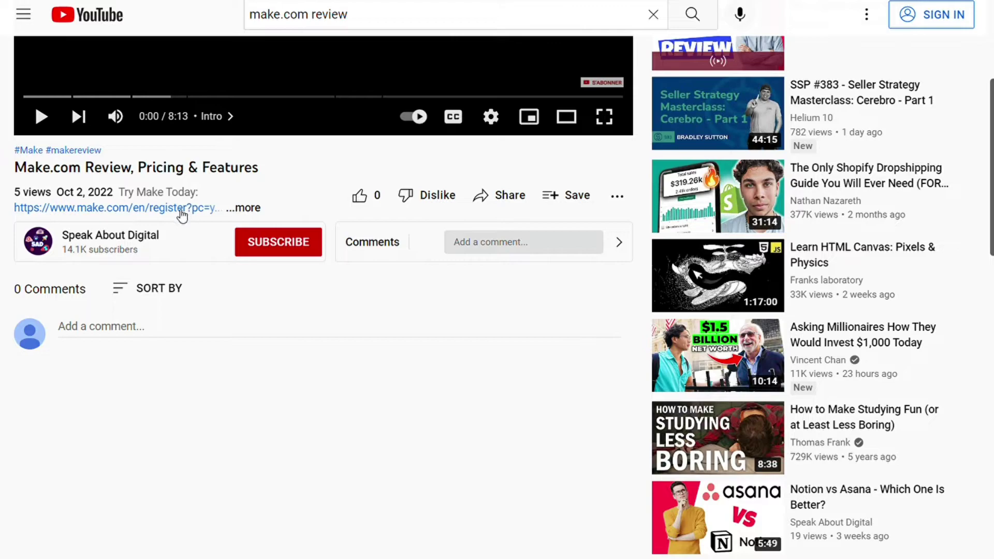
Follow the make.com register link in the review video's description
click(118, 208)
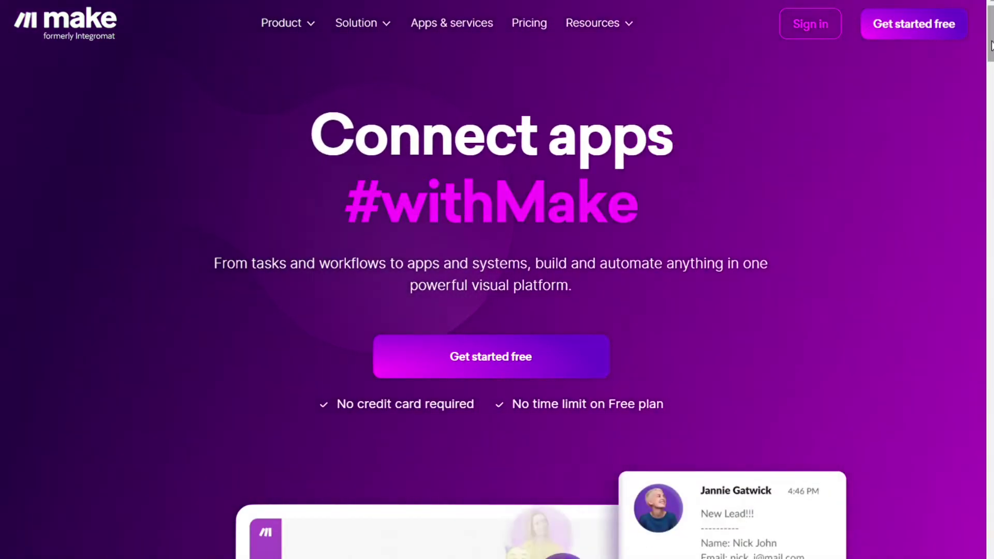
Scroll the Make homepage and highlight the 1311 available apps count on the apps page
scroll(991, 77, down, 3)
scroll(992, 77, down, 4)
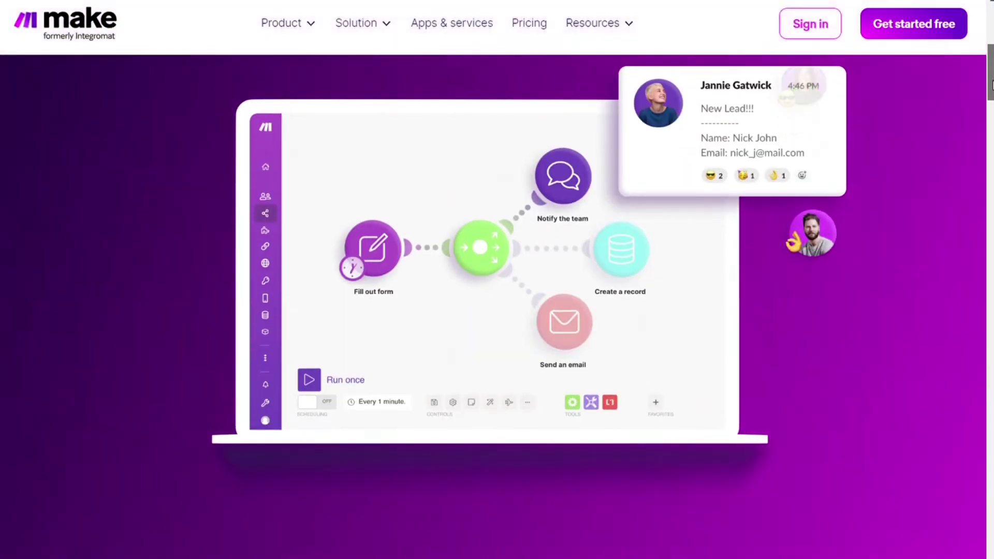
scroll(992, 58, up, 4)
scroll(991, 58, up, 3)
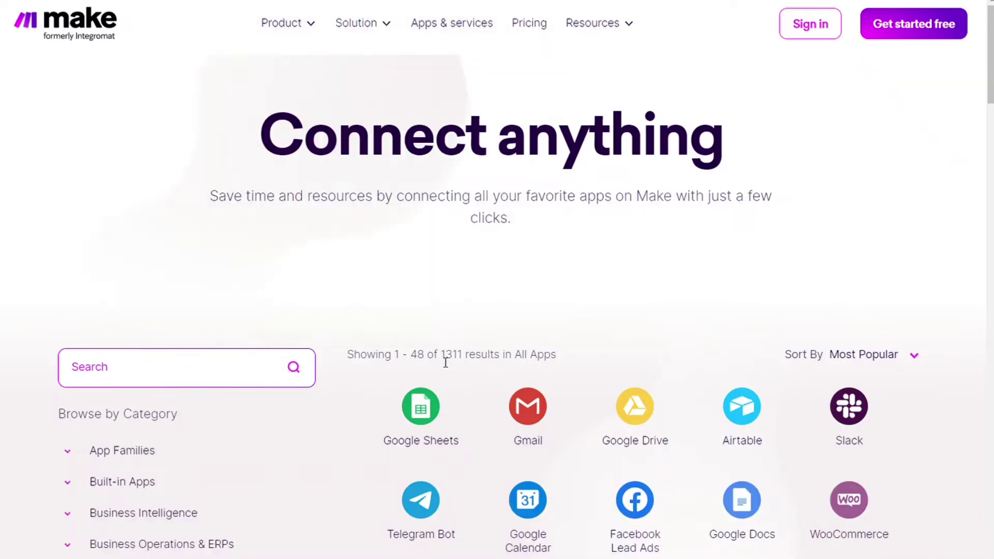
drag(440, 361, 474, 361)
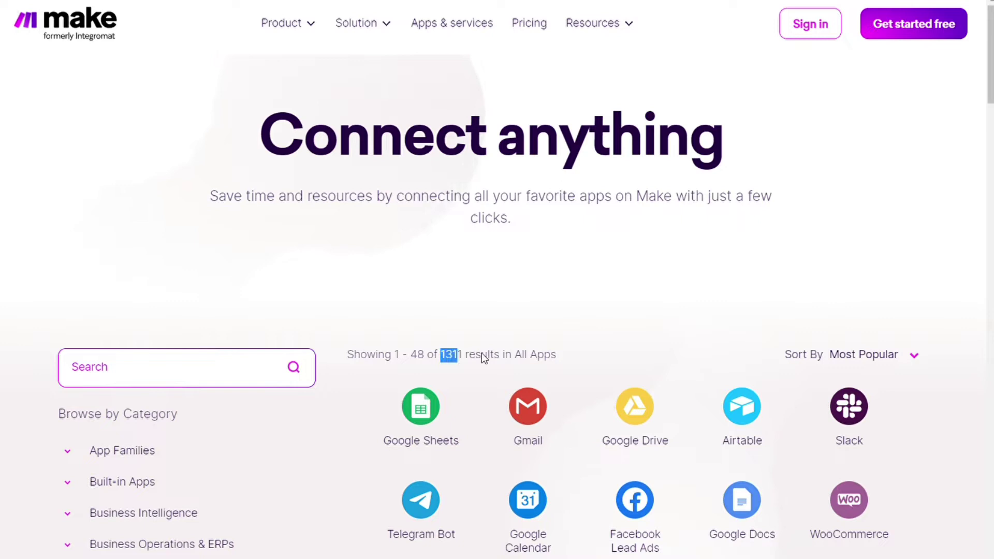
click(594, 340)
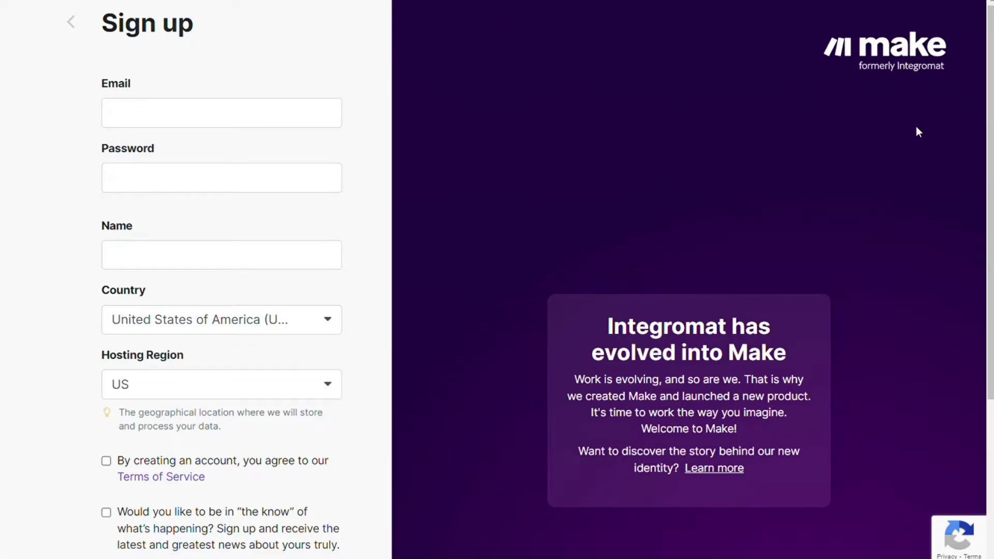
Scroll down the Make sign-up page to the registration form
drag(991, 109, 971, 324)
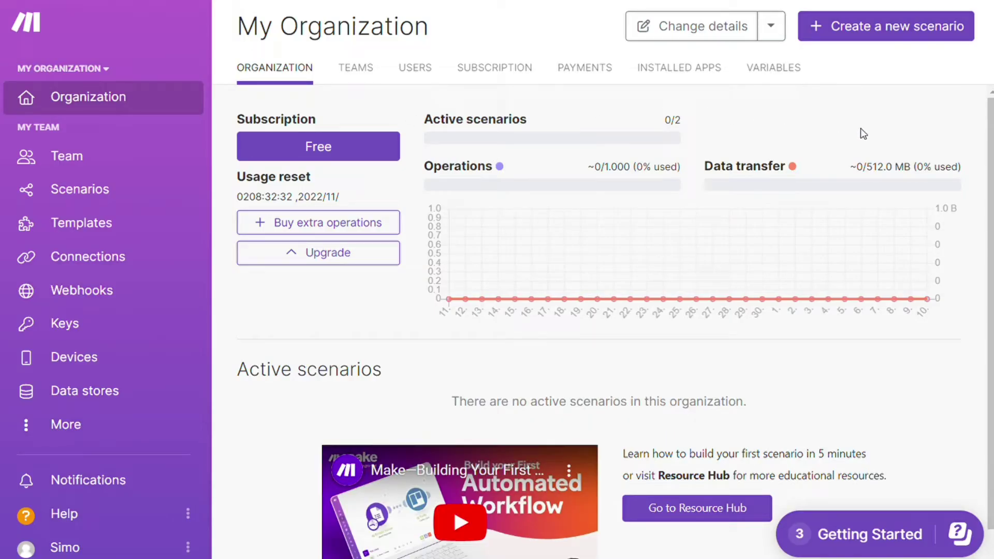
Create a new scenario and set Airtable Watch Records as its trigger, searching 'airta'
click(901, 38)
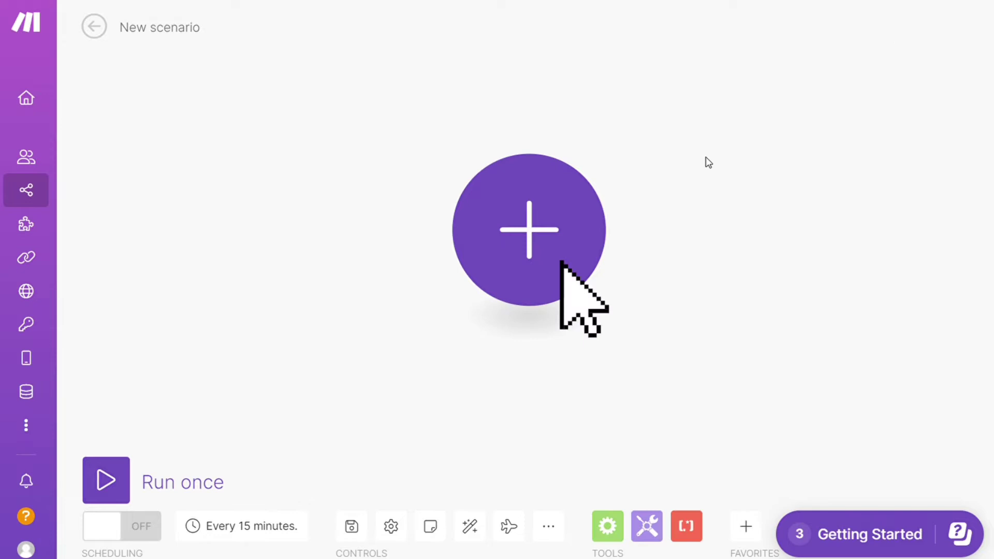
click(538, 217)
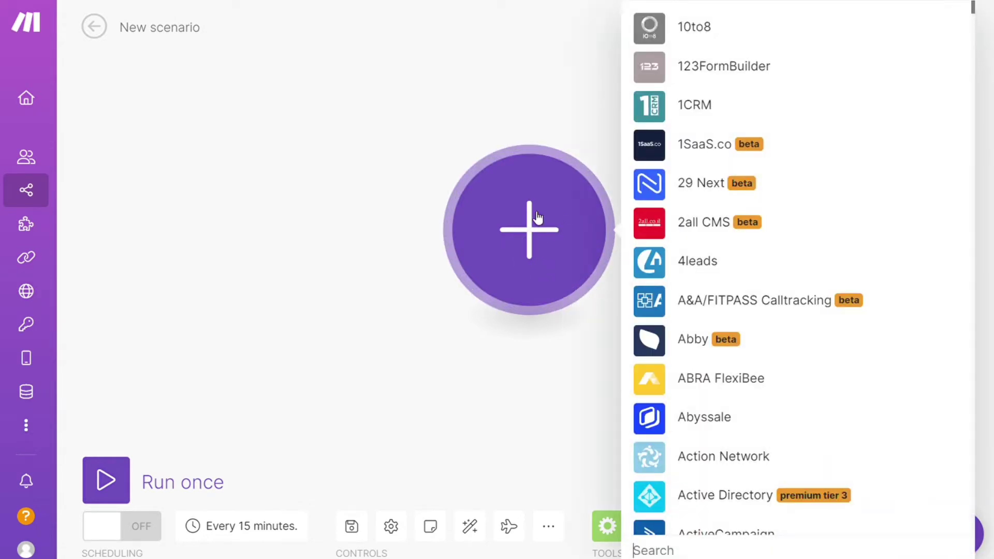
click(642, 549)
text(airta)
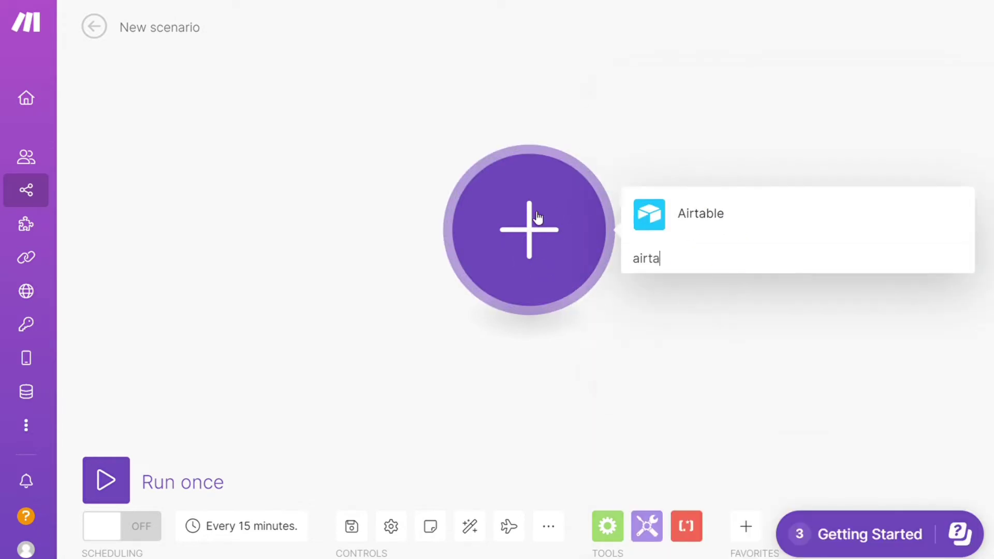
click(724, 212)
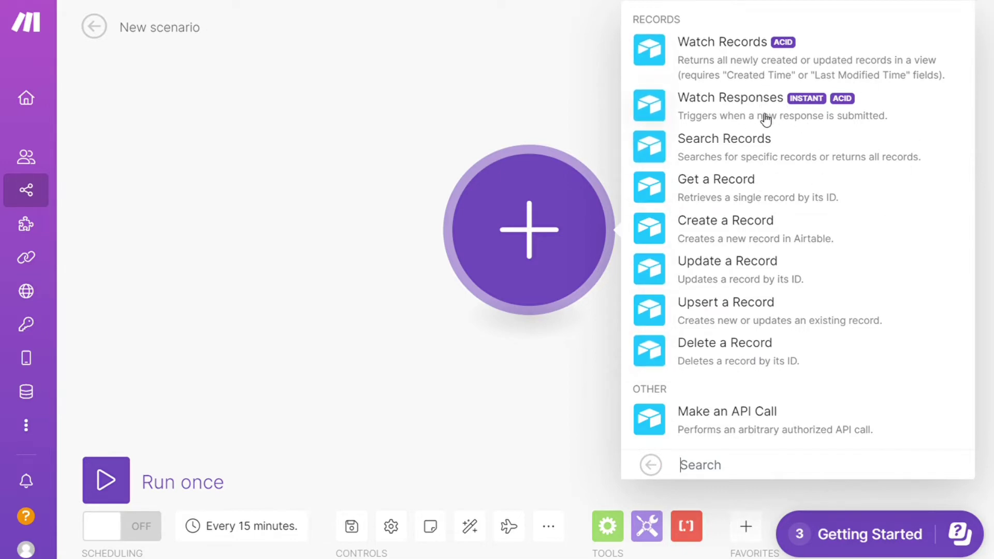
click(751, 60)
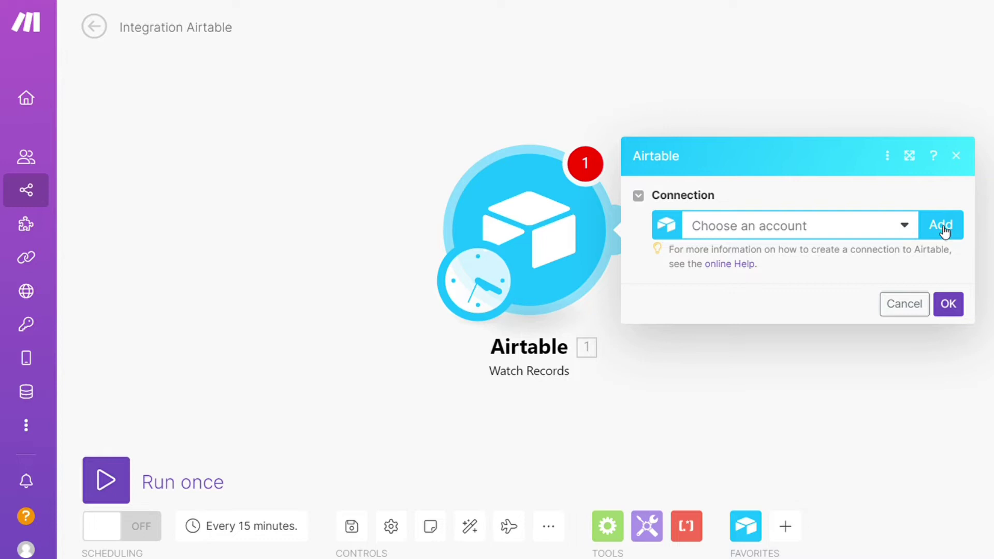
Skip the Airtable connection and add a Microsoft Teams Send a Message module without an account
click(747, 352)
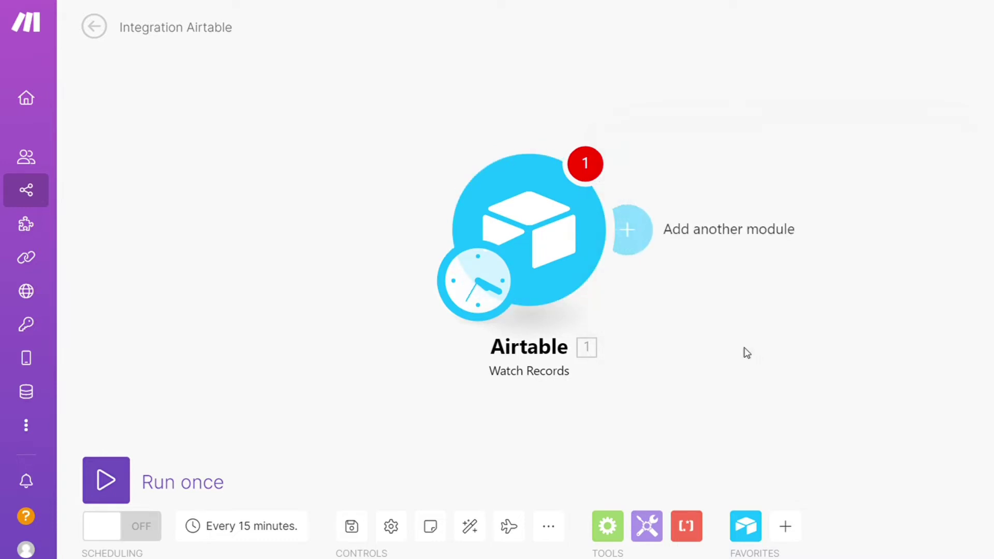
click(645, 243)
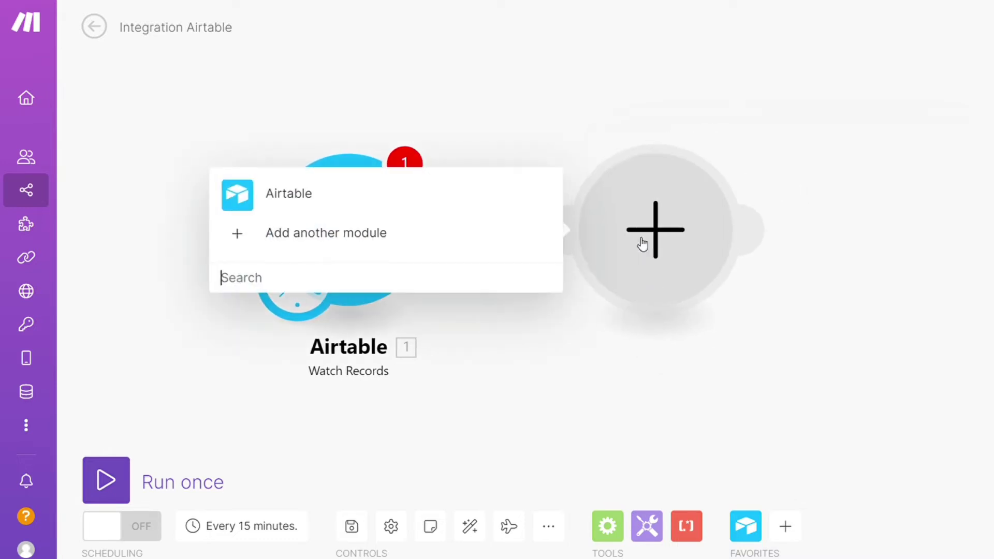
text(teams)
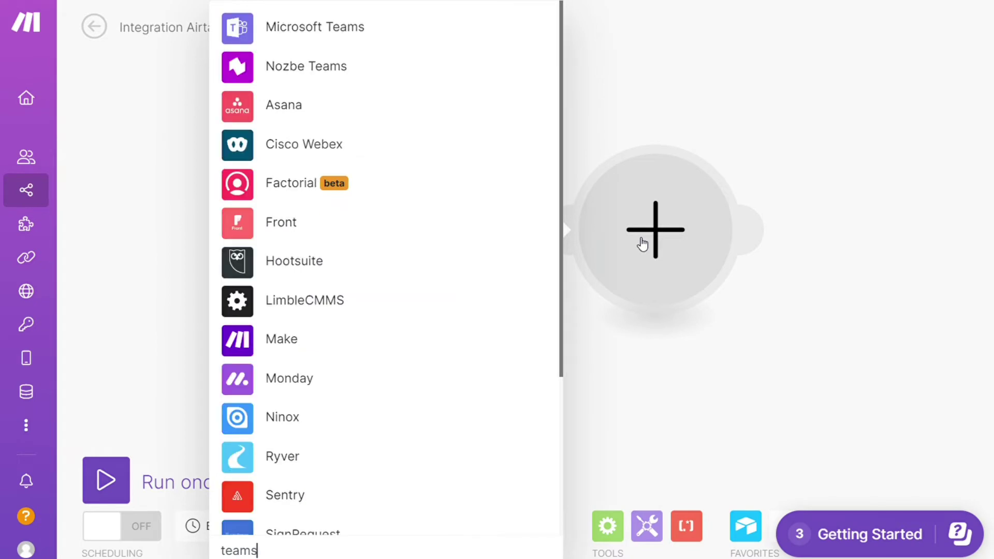
click(335, 33)
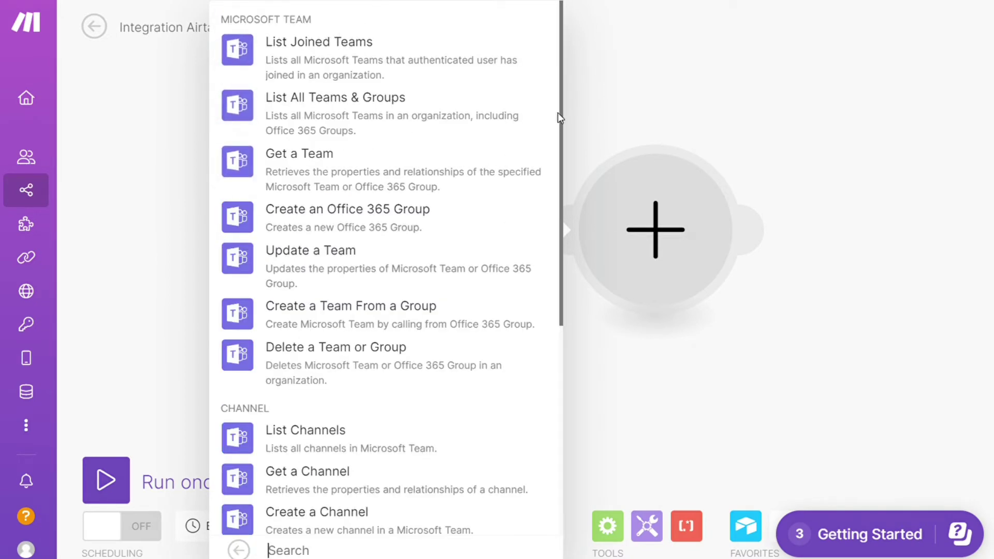
drag(562, 103, 539, 309)
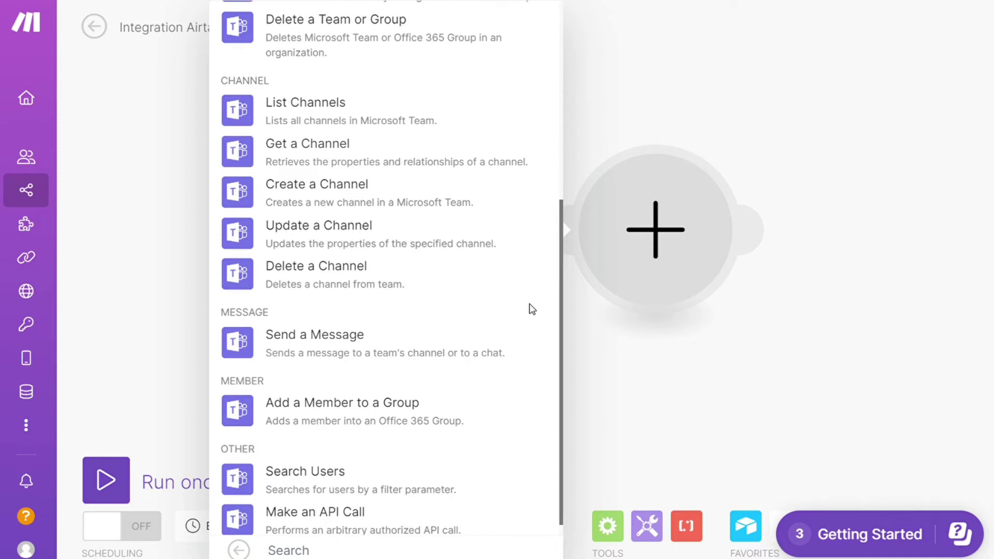
click(334, 350)
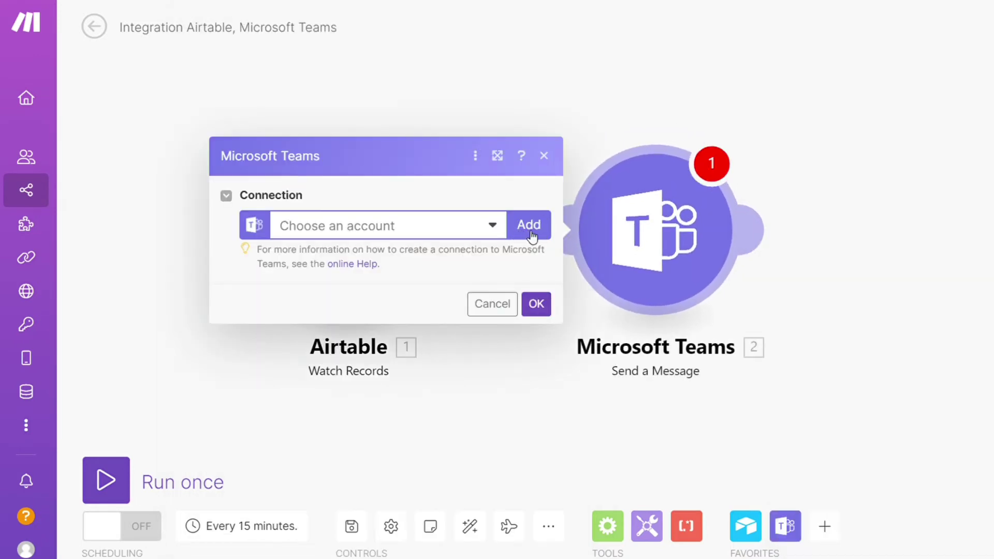
click(506, 373)
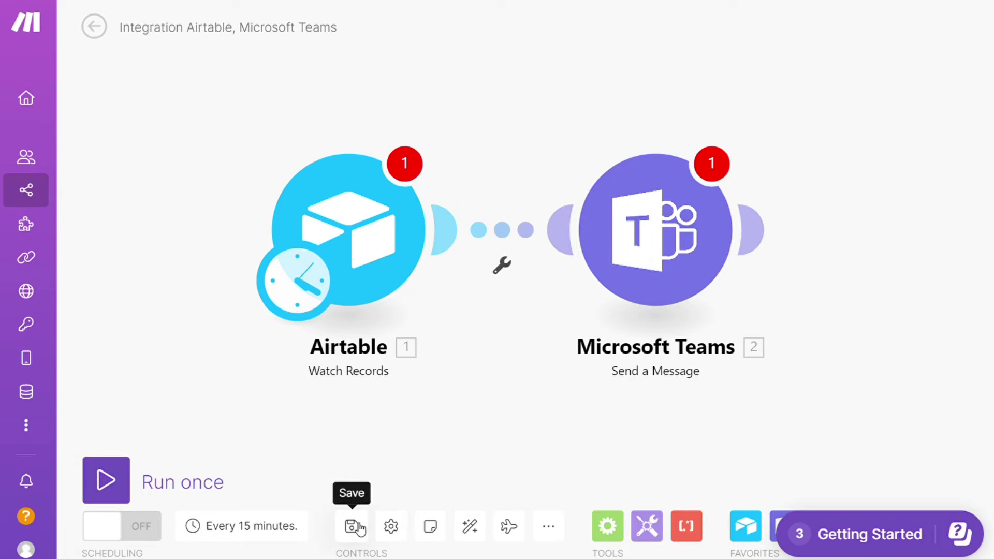
Go to Templates, discarding the unsaved scenario changes
mouse_move(73, 258)
click(70, 234)
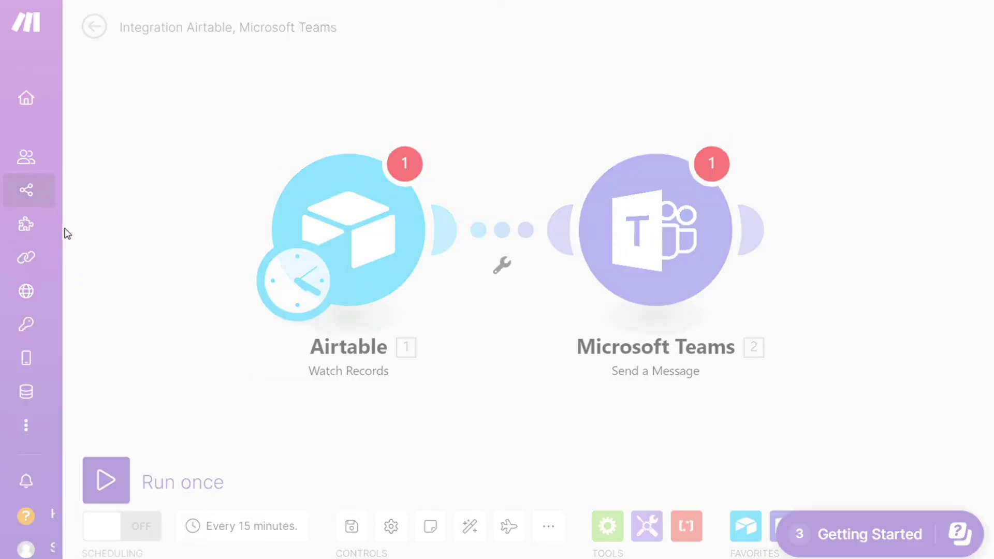
click(520, 149)
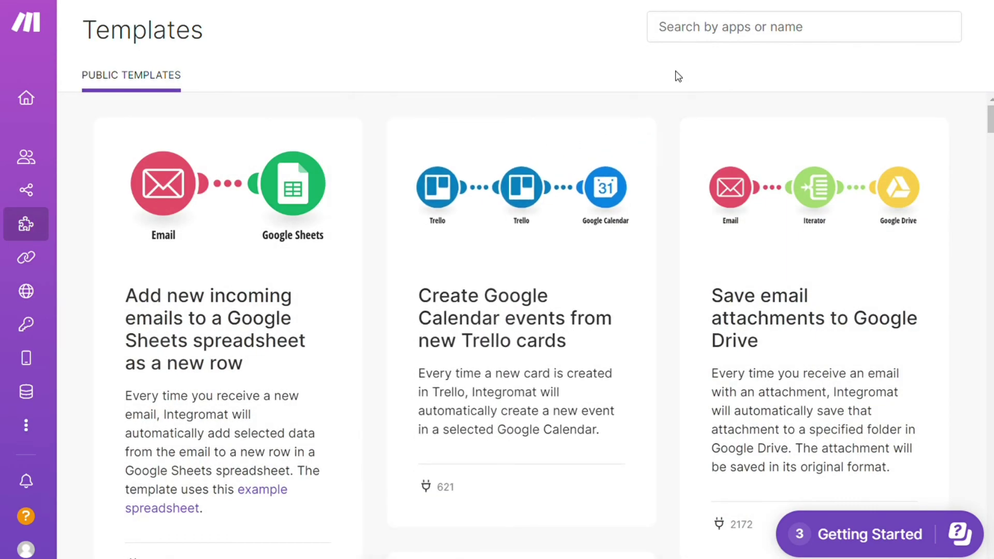
Filter templates by Airtable and open the webhook-to-Google-Sheets rows template
click(720, 37)
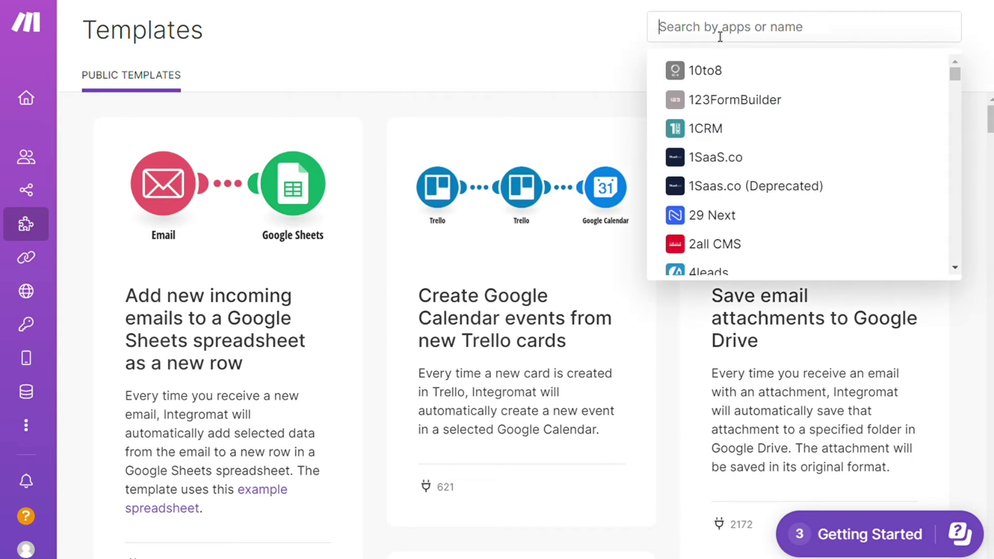
text(a)
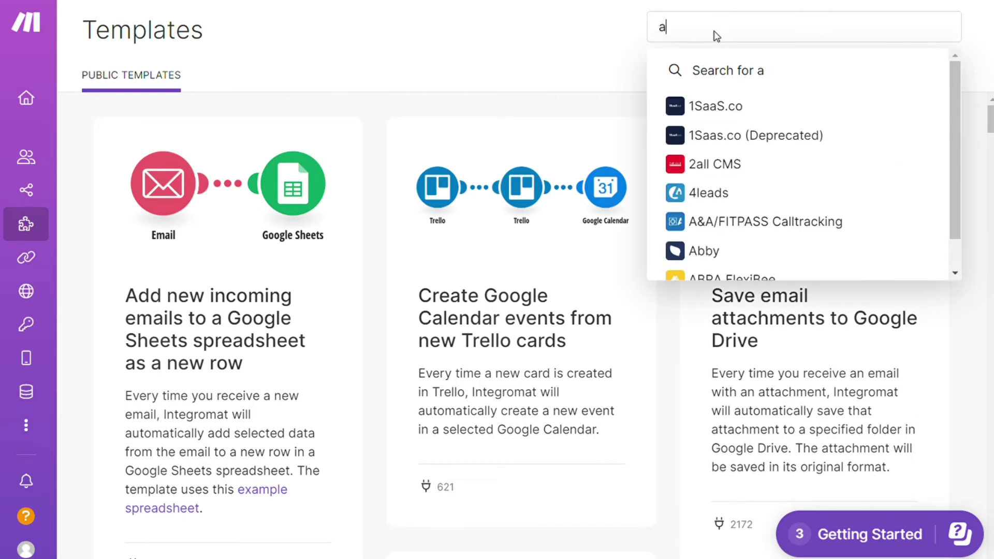
text(irtable)
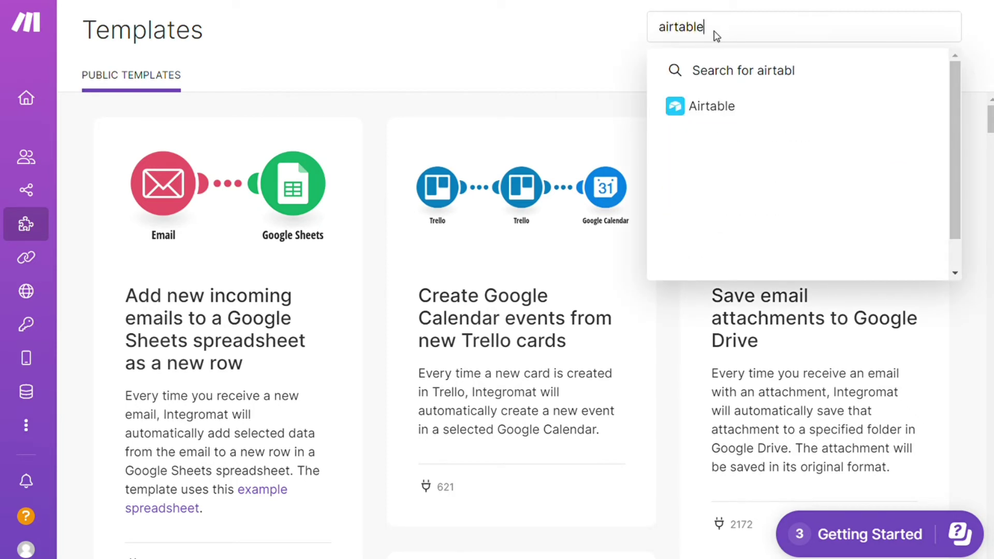
click(689, 105)
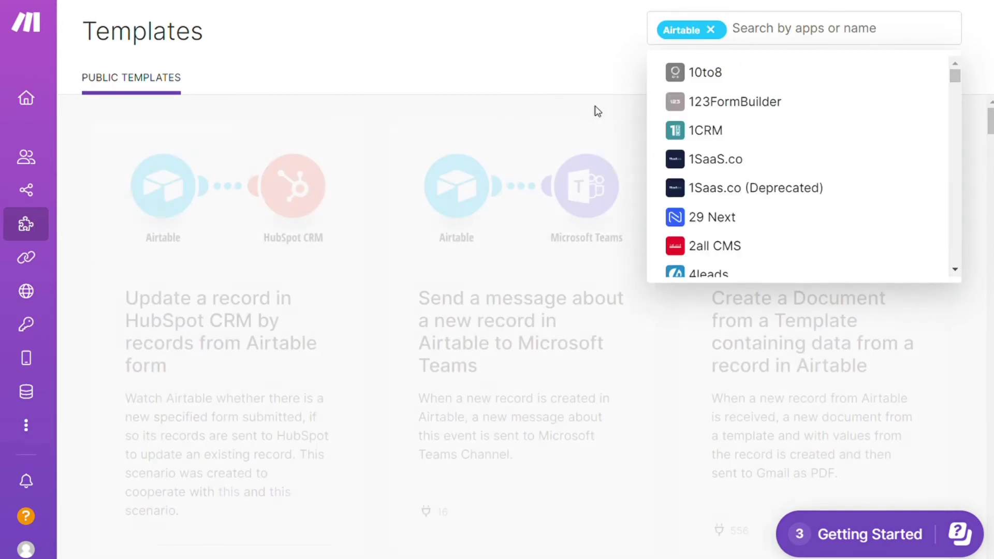
click(596, 108)
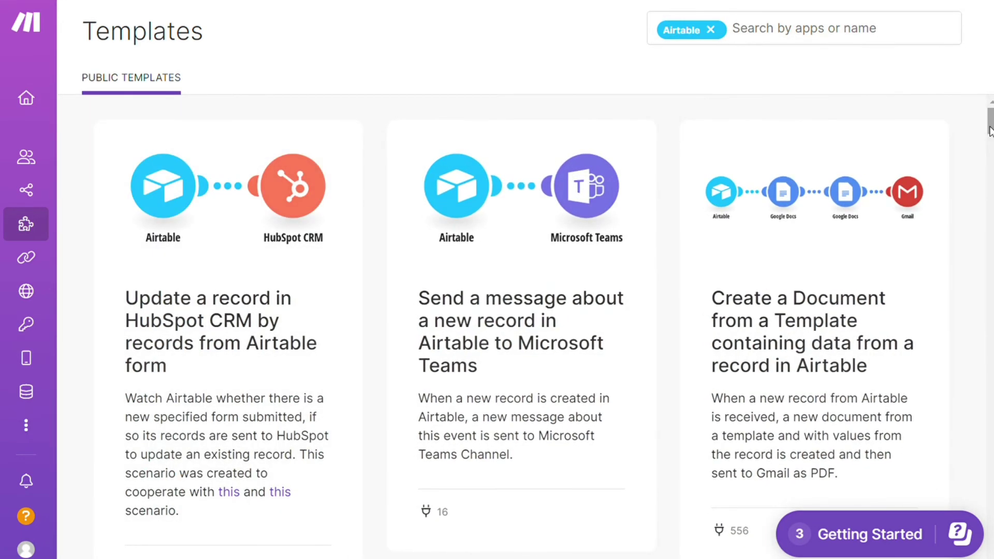
drag(990, 129, 989, 167)
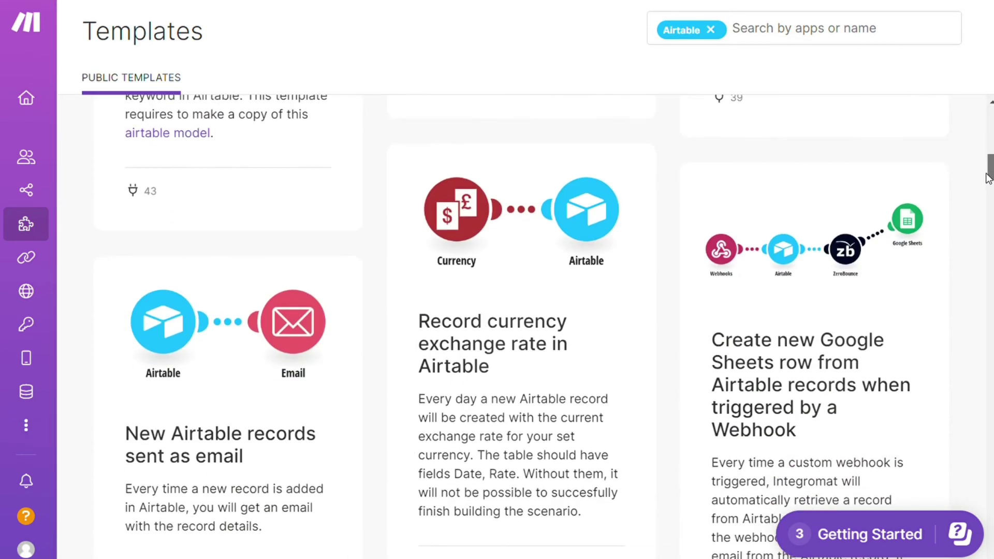
click(847, 262)
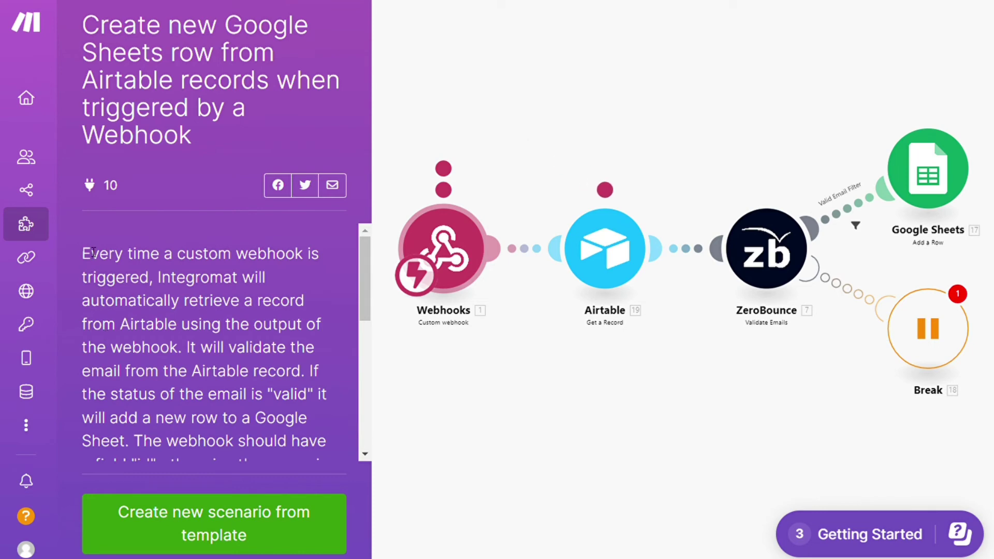
Return to the unfiltered Templates list and show the Help / Contact Support popup
mouse_move(28, 229)
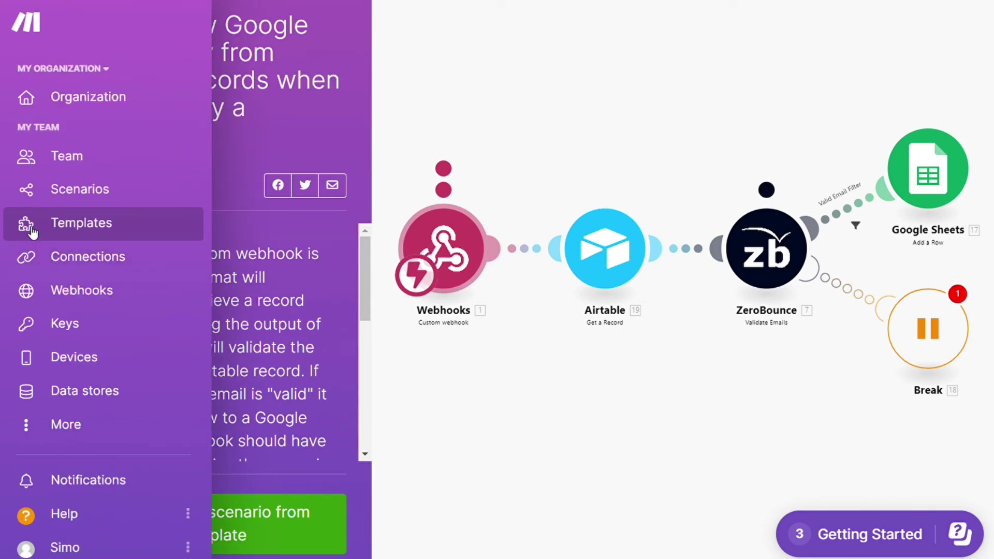
click(57, 231)
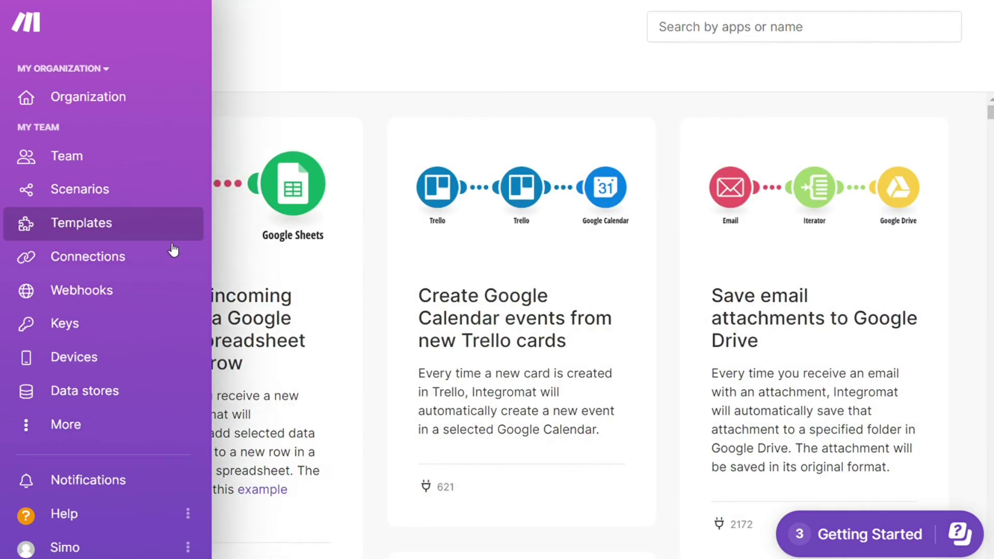
mouse_move(26, 520)
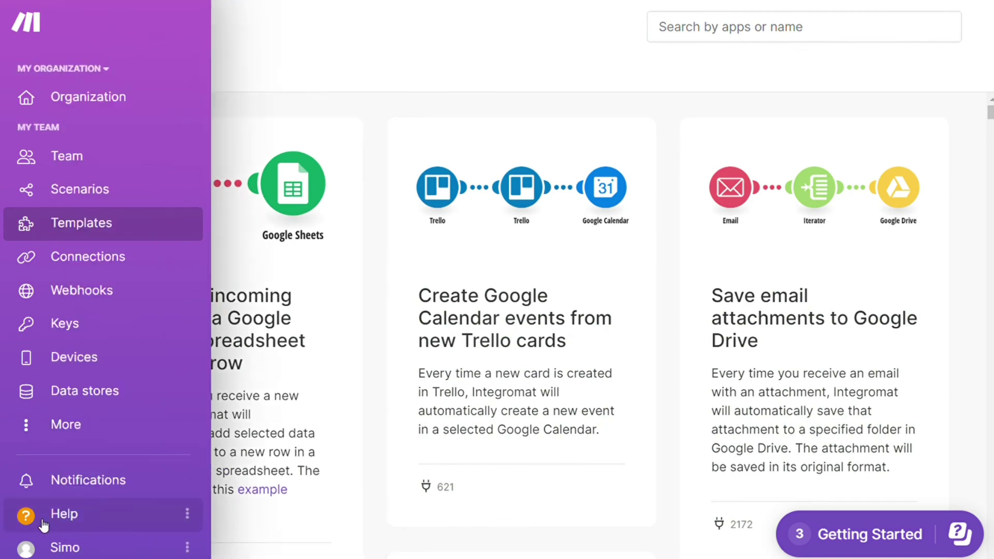
click(64, 516)
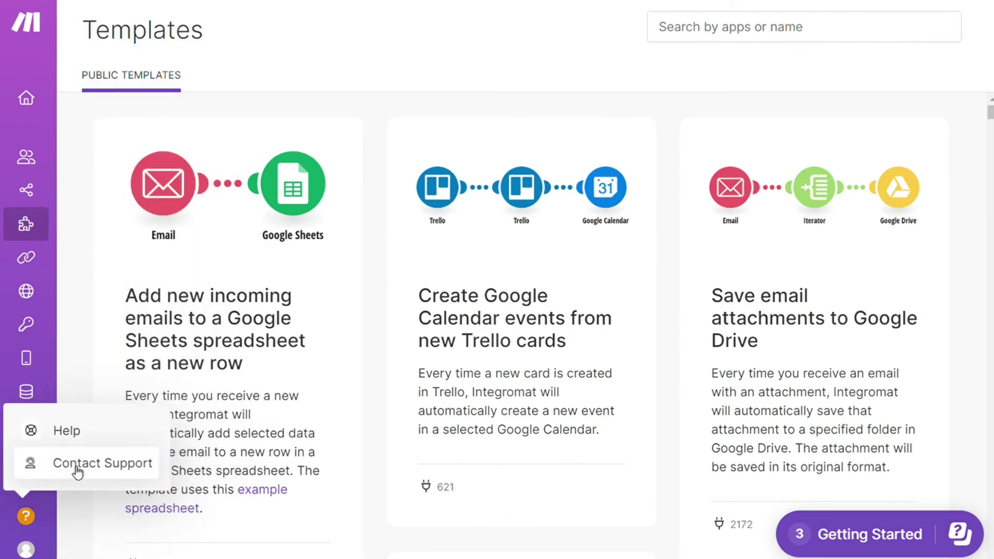
Open the Contact Support form and place the cursor in the scenario URL field
click(74, 469)
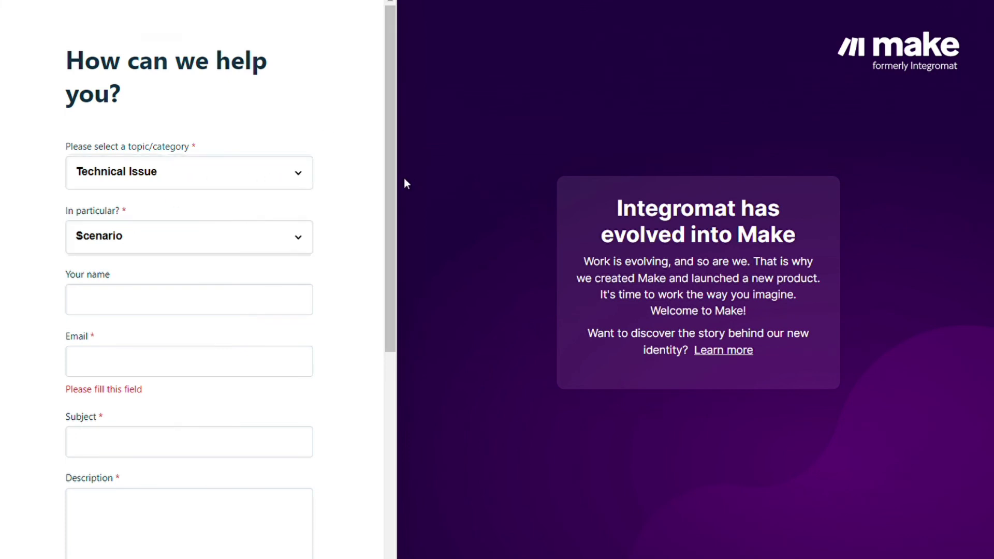
drag(392, 173, 376, 464)
click(246, 290)
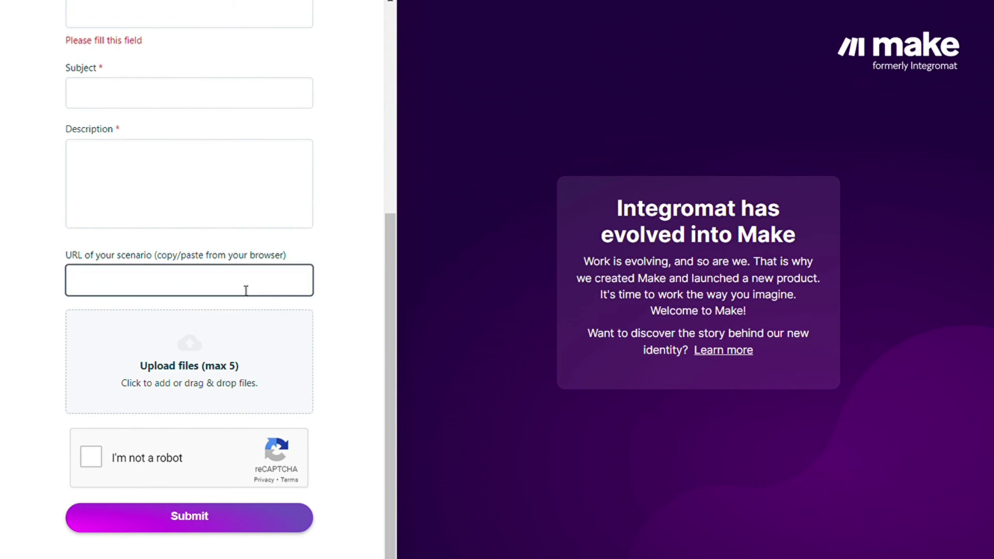